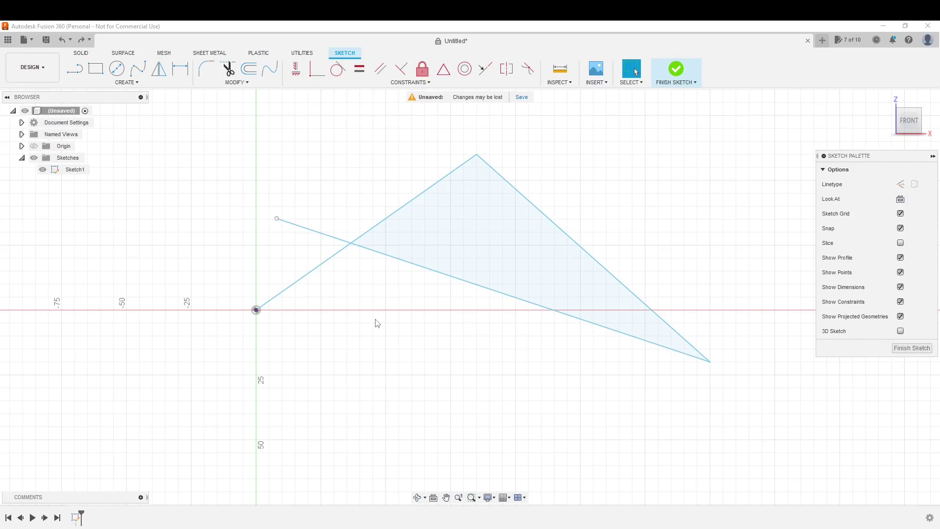
Recentre the view on the triangle sketch and activate the Trim tool.
{"action": "middle_click_drag", "start_coordinate": [349, 313], "coordinate": [270, 326]}
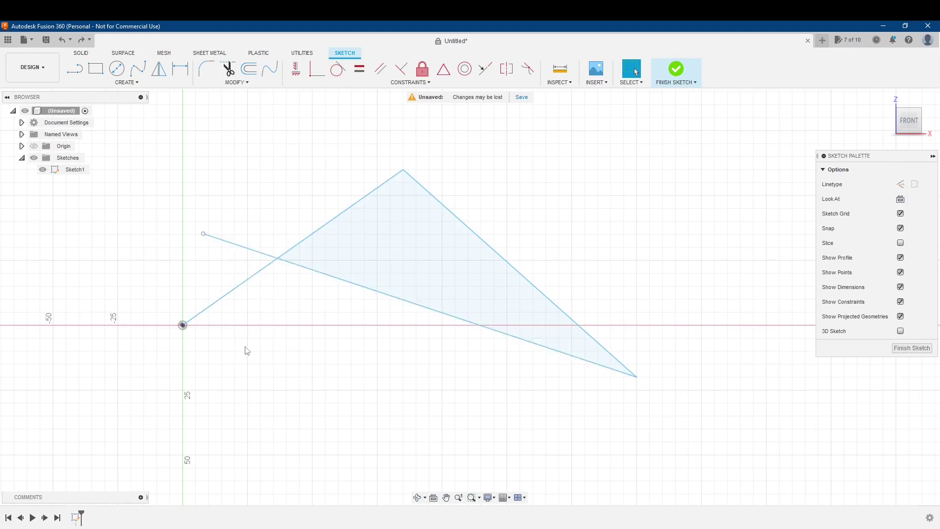
{"action": "middle_click_drag", "start_coordinate": [245, 351], "coordinate": [299, 315]}
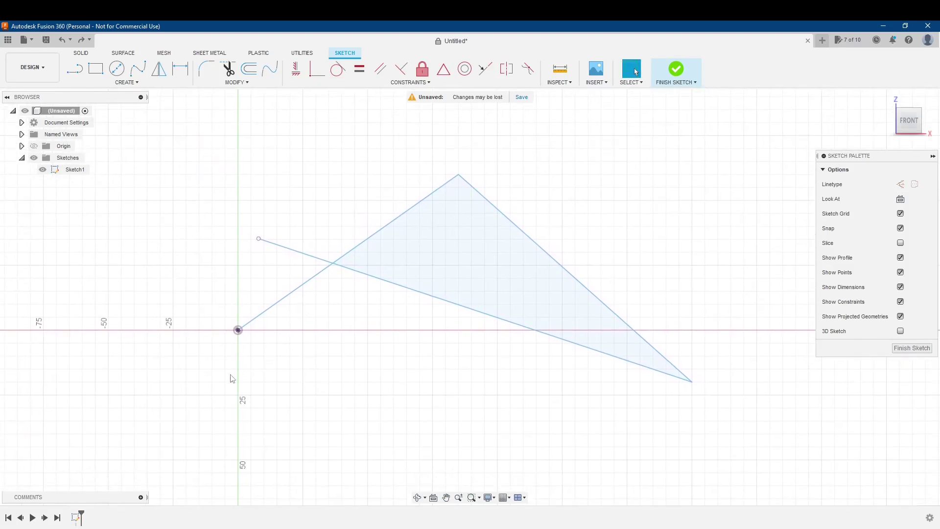
{"action": "left_click", "coordinate": [228, 70]}
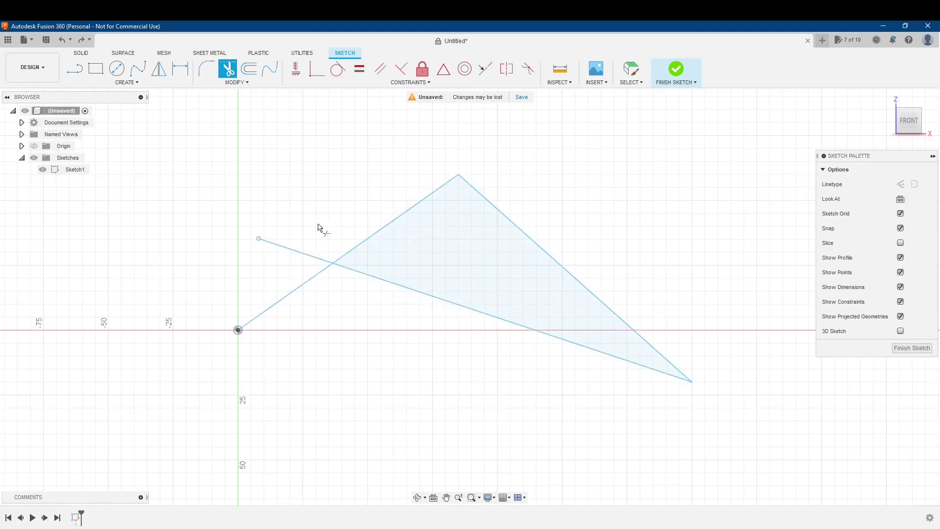
Trim the overhang past the left edge and the origin-to-corner segment, then adjust the left corner.
{"action": "left_click", "coordinate": [305, 258]}
{"action": "left_click", "coordinate": [303, 285]}
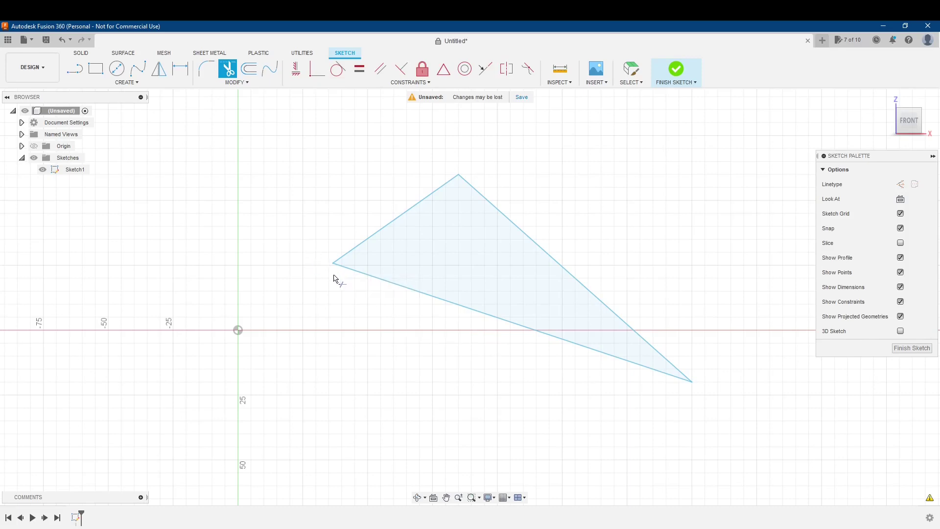
{"action": "key", "text": "Escape"}
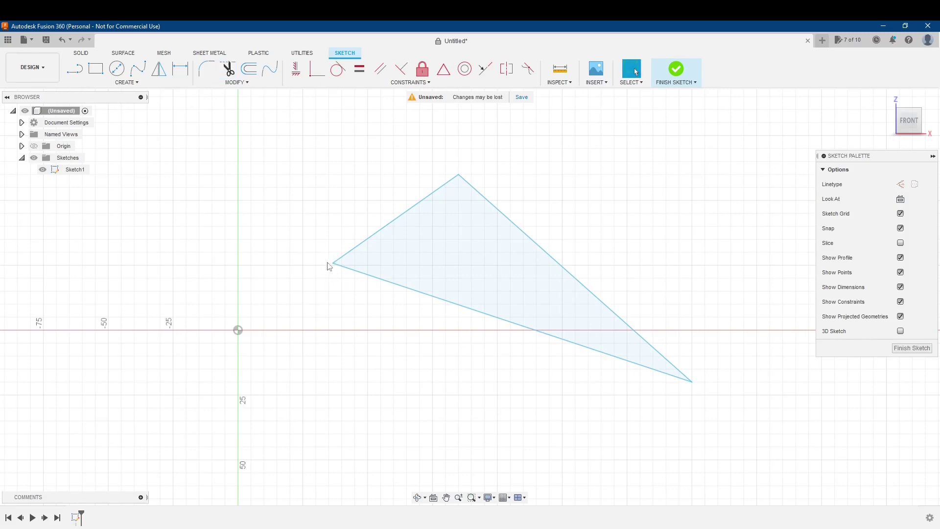
{"action": "scroll", "coordinate": [324, 260], "scroll_direction": "up", "scroll_amount": 5}
{"action": "scroll", "coordinate": [322, 228], "scroll_direction": "up", "scroll_amount": 2}
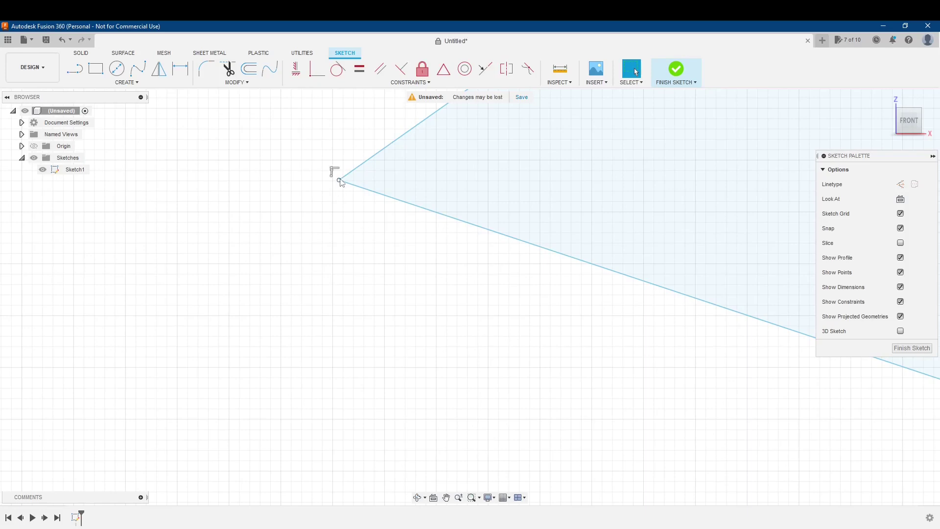
{"action": "left_click_drag", "start_coordinate": [339, 181], "coordinate": [348, 187]}
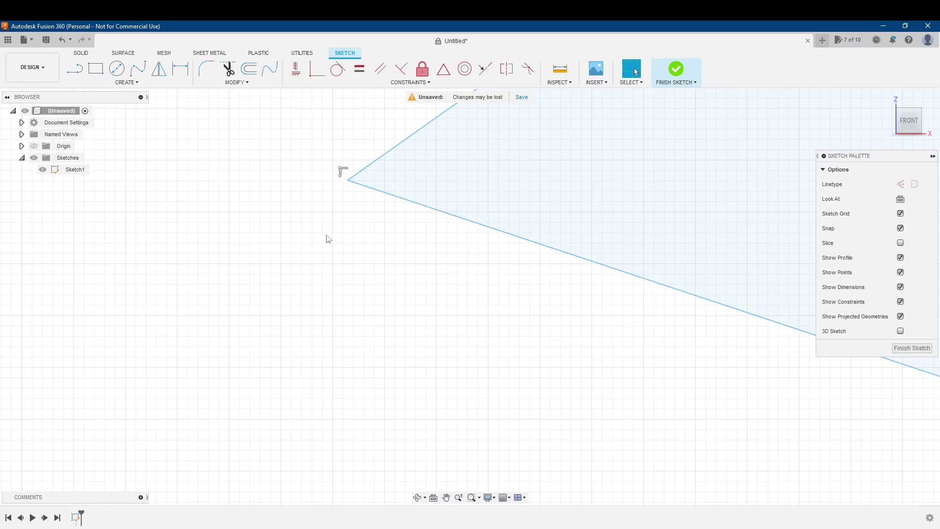
{"action": "scroll", "coordinate": [325, 237], "scroll_direction": "down", "scroll_amount": 5}
{"action": "scroll", "coordinate": [330, 246], "scroll_direction": "down", "scroll_amount": 3}
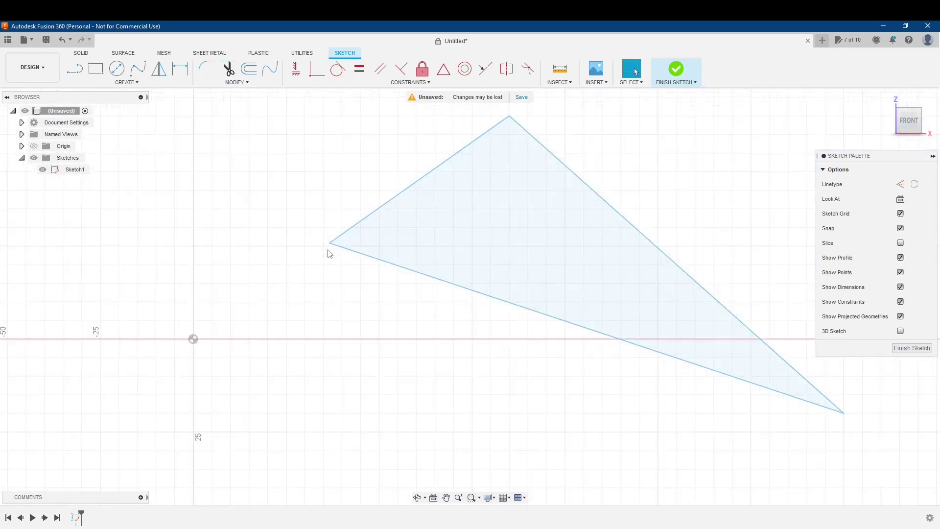
{"action": "scroll", "coordinate": [331, 246], "scroll_direction": "down", "scroll_amount": 2}
{"action": "scroll", "coordinate": [294, 247], "scroll_direction": "down", "scroll_amount": 2}
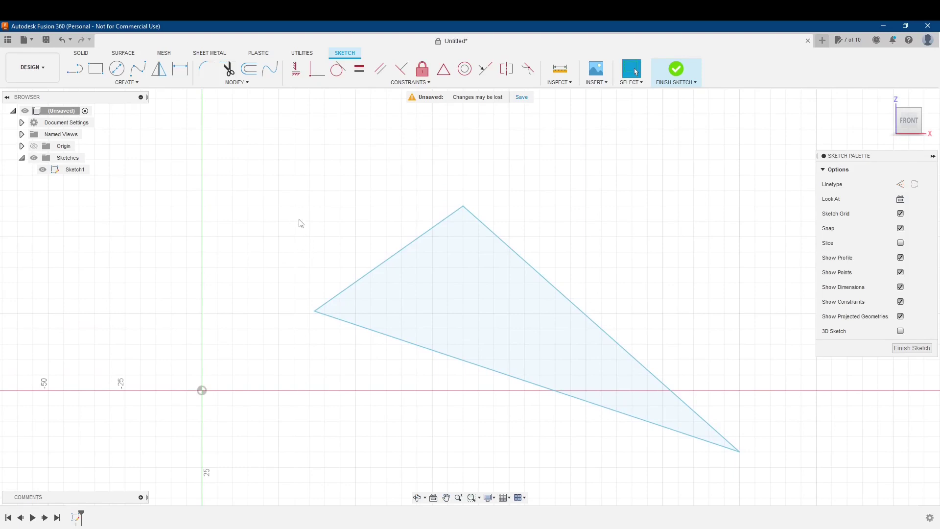
Draw an angled and a vertical line up from the lower edge, ending inside the triangle.
{"action": "left_click", "coordinate": [79, 71]}
{"action": "left_click", "coordinate": [352, 325]}
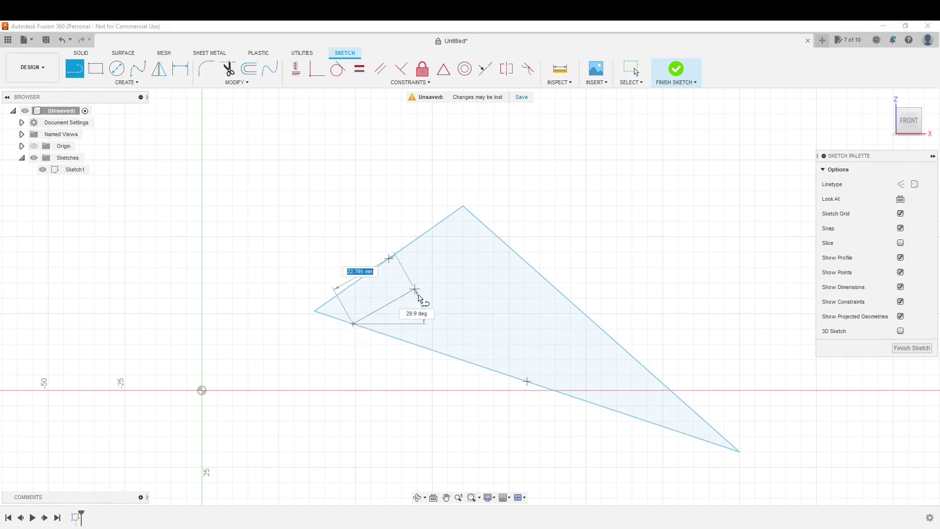
{"action": "left_click", "coordinate": [439, 300]}
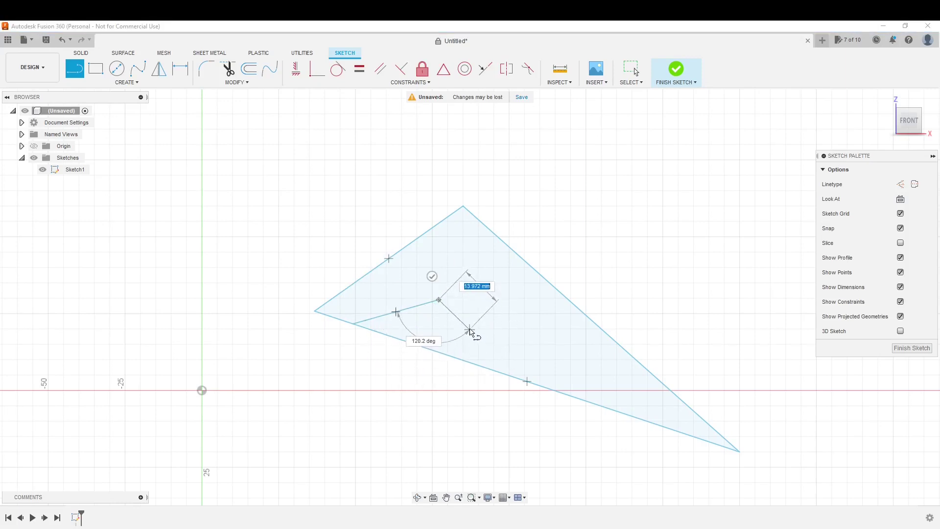
{"action": "key", "text": "Escape"}
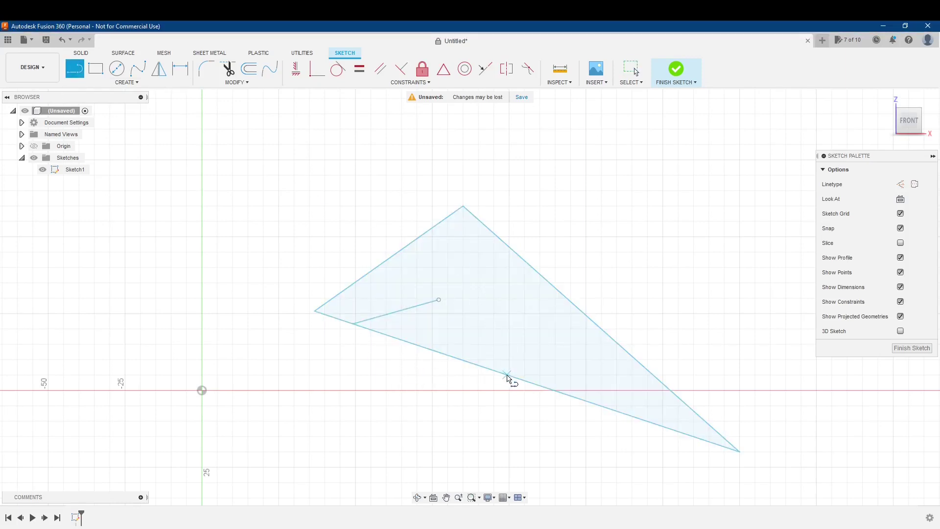
{"action": "left_click", "coordinate": [527, 381]}
{"action": "left_click", "coordinate": [507, 323]}
{"action": "key", "text": "Escape"}
{"action": "key", "text": "Escape"}
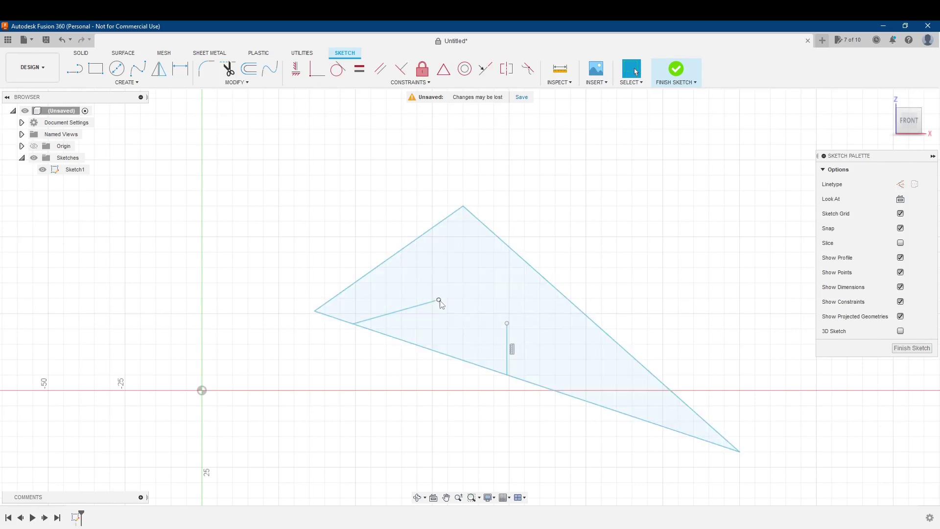
{"action": "left_click_drag", "start_coordinate": [438, 301], "coordinate": [476, 291]}
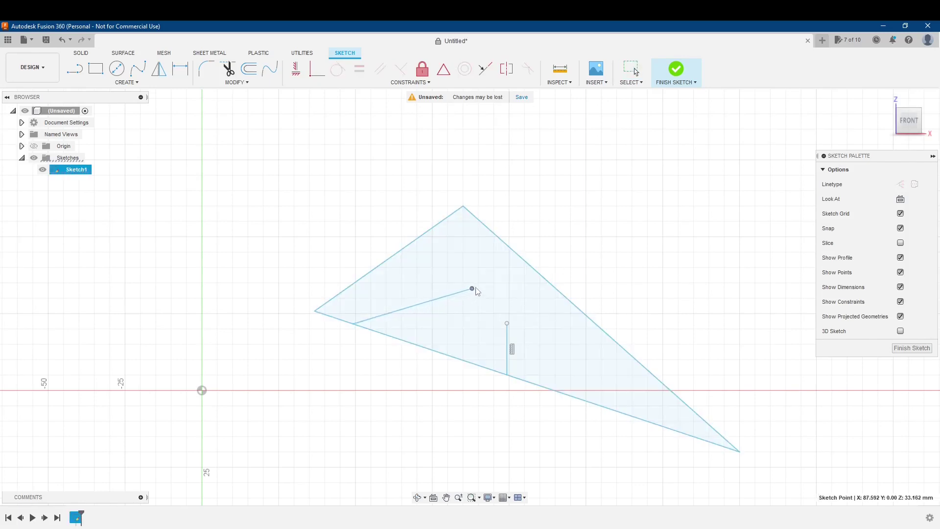
{"action": "left_click_drag", "start_coordinate": [476, 291], "coordinate": [530, 272]}
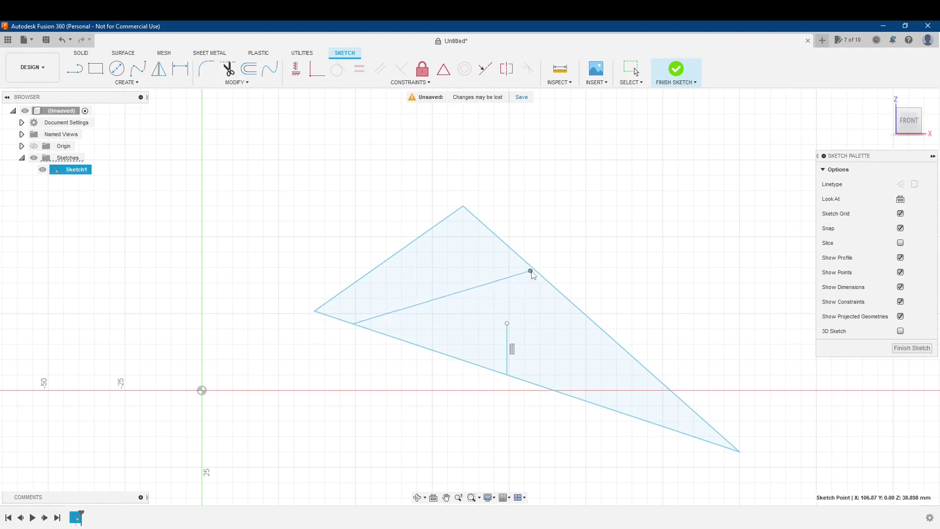
{"action": "mouse_move", "coordinate": [531, 272]}
{"action": "left_mouse_down"}
{"action": "mouse_move", "coordinate": [522, 259]}
{"action": "mouse_move", "coordinate": [531, 266]}
{"action": "left_mouse_up"}
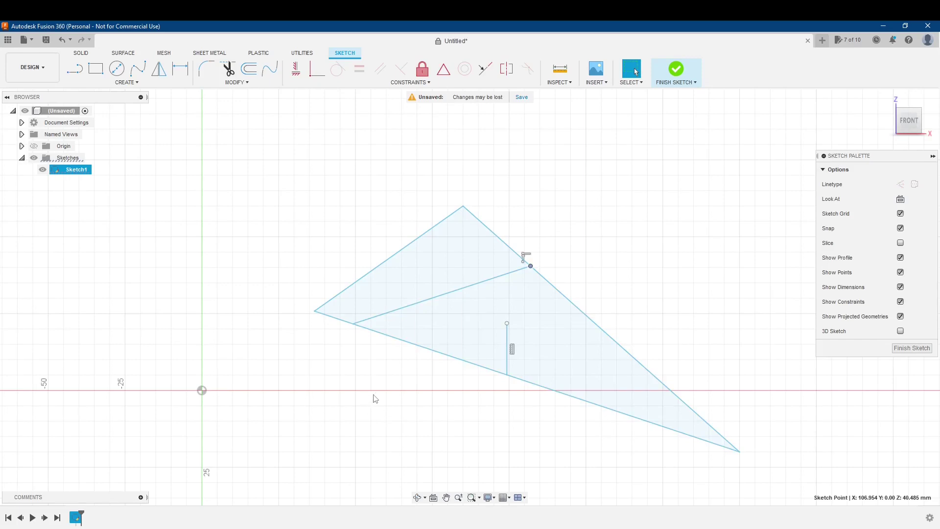
{"action": "key", "text": "ctrl+z"}
{"action": "key", "text": "ctrl+z"}
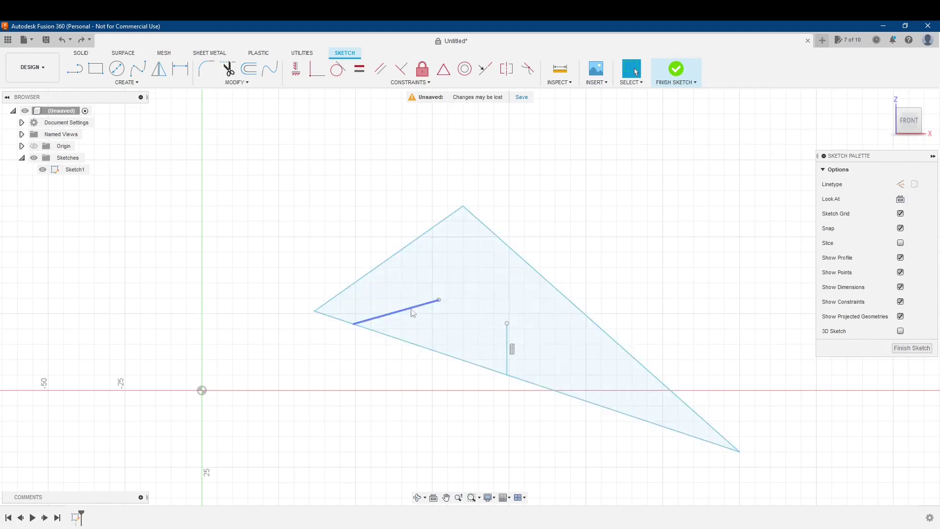
Extend the slanted interior line and snap its endpoint onto the triangle's right edge.
{"action": "left_click", "coordinate": [237, 82]}
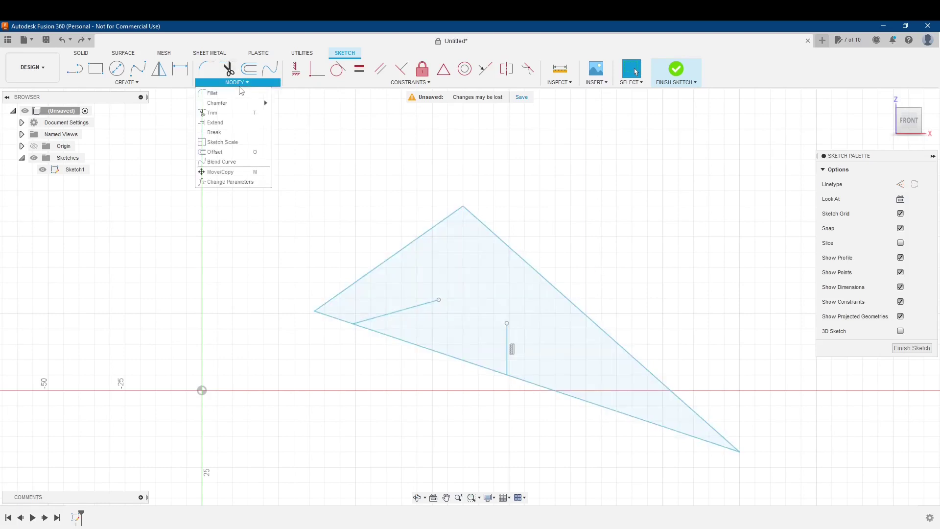
{"action": "left_click", "coordinate": [223, 124]}
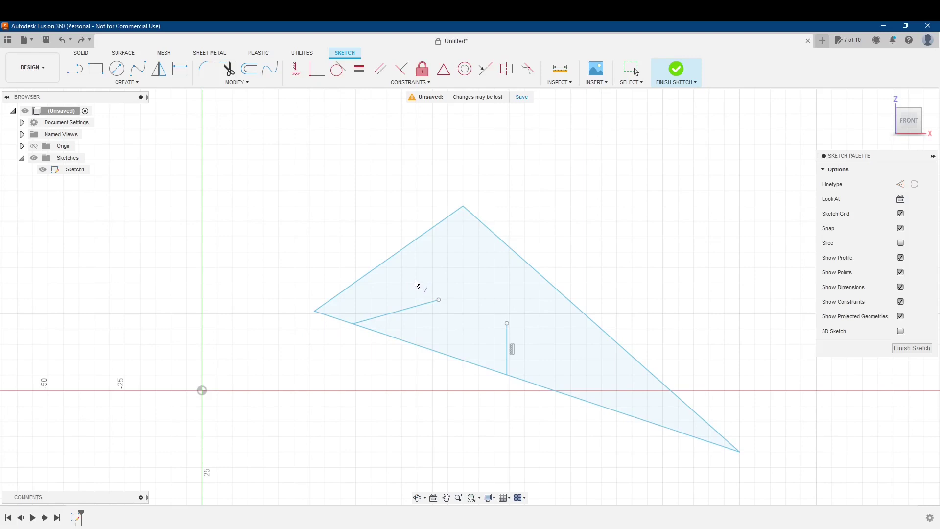
{"action": "left_click", "coordinate": [432, 305]}
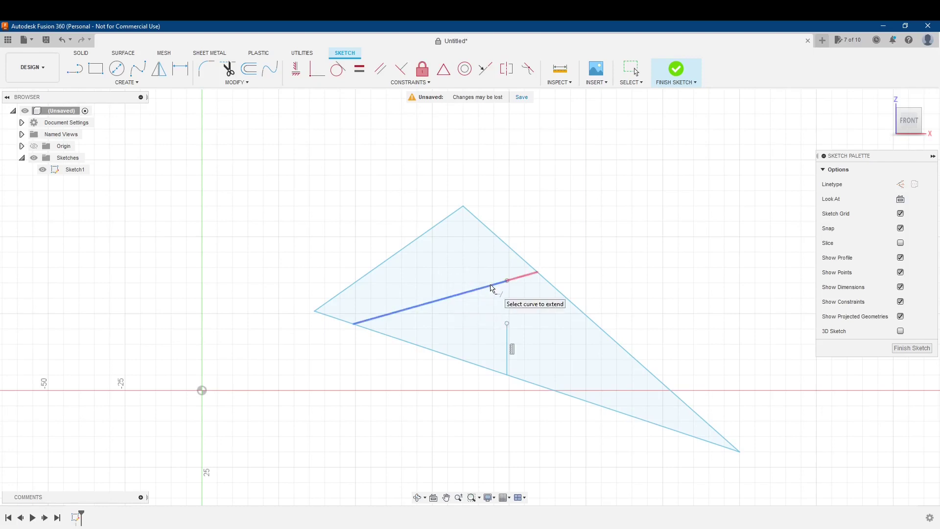
{"action": "left_click", "coordinate": [494, 288]}
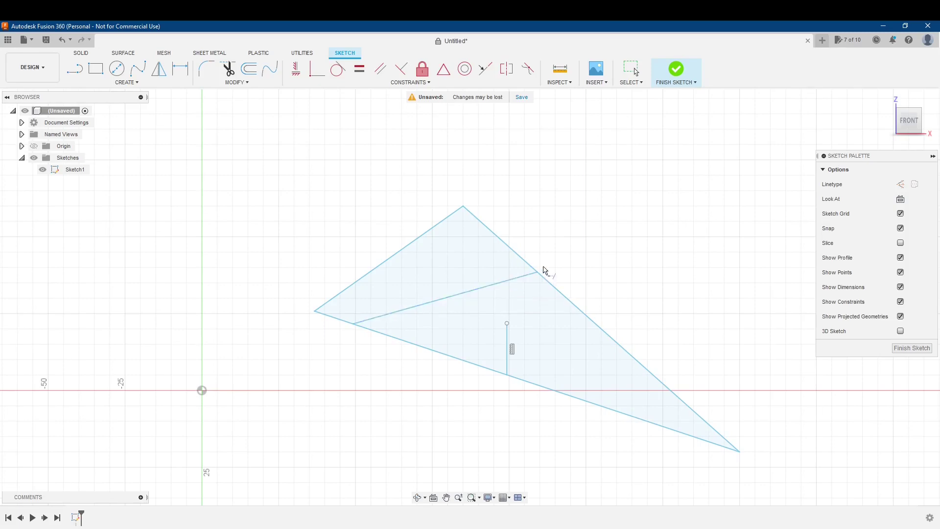
{"action": "scroll", "coordinate": [544, 270], "scroll_direction": "up", "scroll_amount": 2}
{"action": "scroll", "coordinate": [543, 272], "scroll_direction": "up", "scroll_amount": 3}
{"action": "scroll", "coordinate": [529, 278], "scroll_direction": "up", "scroll_amount": 2}
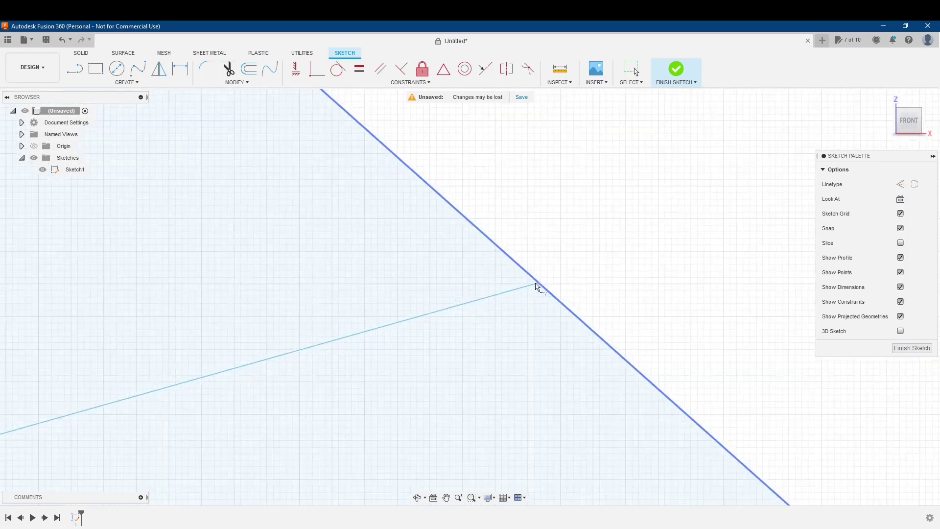
{"action": "left_click", "coordinate": [540, 281]}
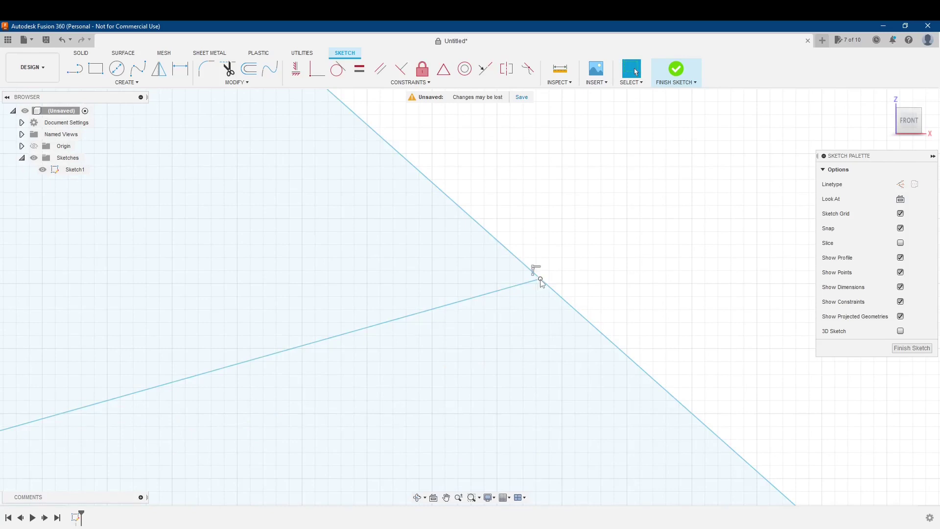
{"action": "left_click_drag", "start_coordinate": [540, 281], "coordinate": [549, 271]}
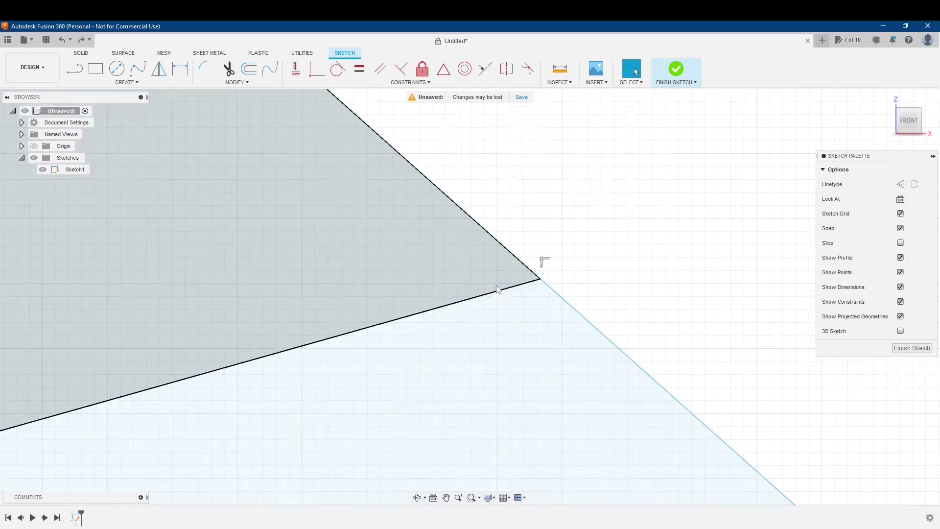
{"action": "left_click_drag", "start_coordinate": [549, 272], "coordinate": [494, 290]}
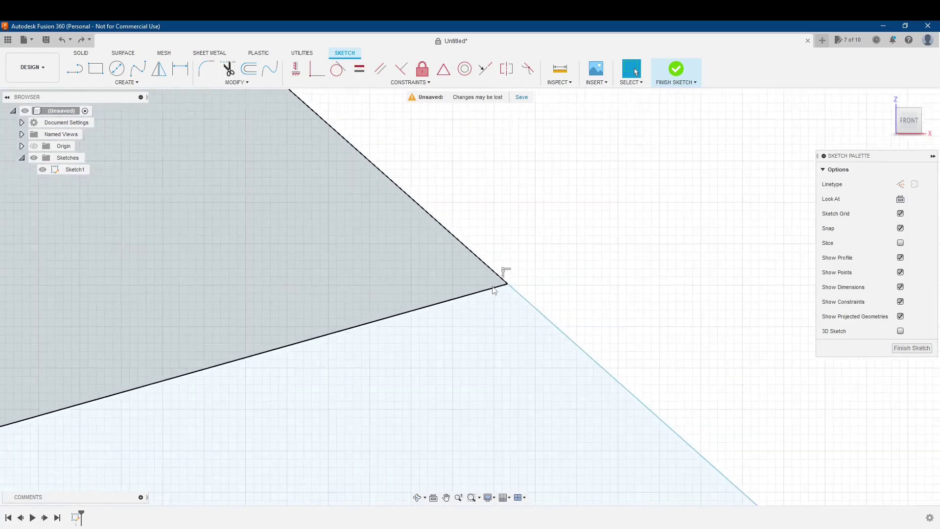
{"action": "scroll", "coordinate": [494, 290], "scroll_direction": "down", "scroll_amount": 1}
{"action": "scroll", "coordinate": [491, 286], "scroll_direction": "down", "scroll_amount": 2}
{"action": "scroll", "coordinate": [481, 272], "scroll_direction": "down", "scroll_amount": 3}
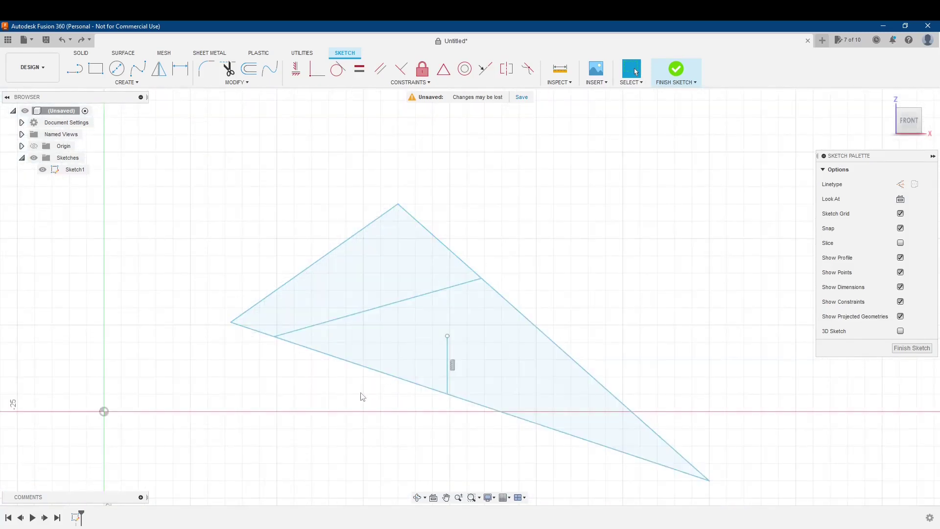
{"action": "scroll", "coordinate": [466, 341], "scroll_direction": "up", "scroll_amount": 2}
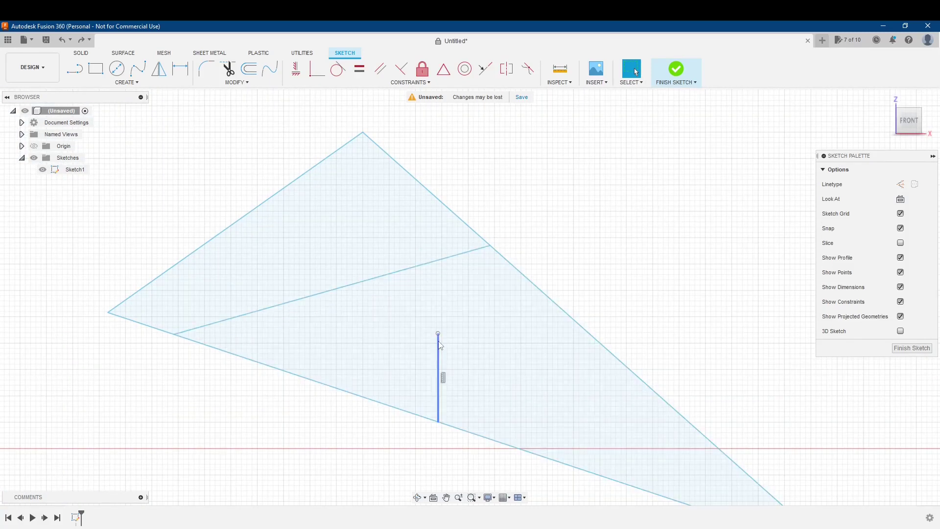
Try stretching the vertical line's top onto the slanted line, then undo the move.
{"action": "left_click_drag", "start_coordinate": [438, 336], "coordinate": [441, 265]}
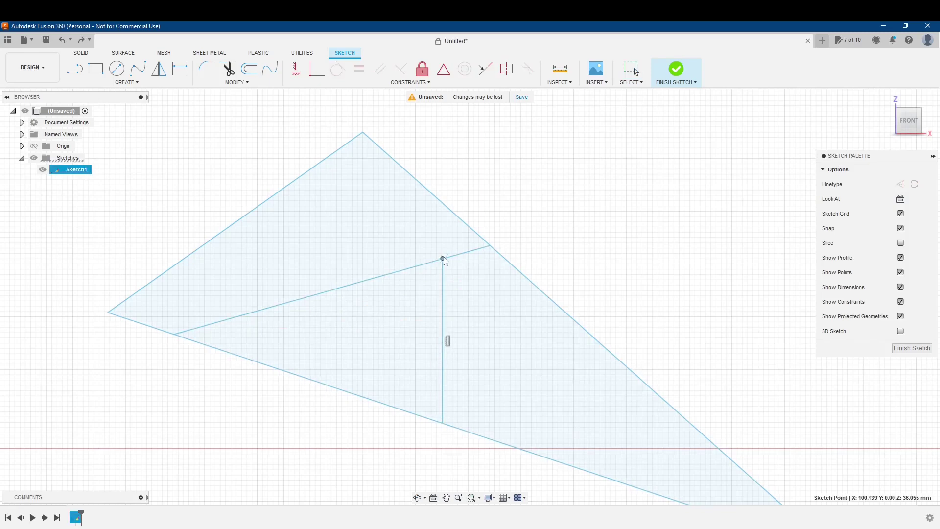
{"action": "left_click_drag", "start_coordinate": [439, 262], "coordinate": [446, 258]}
{"action": "key", "text": "ctrl+z"}
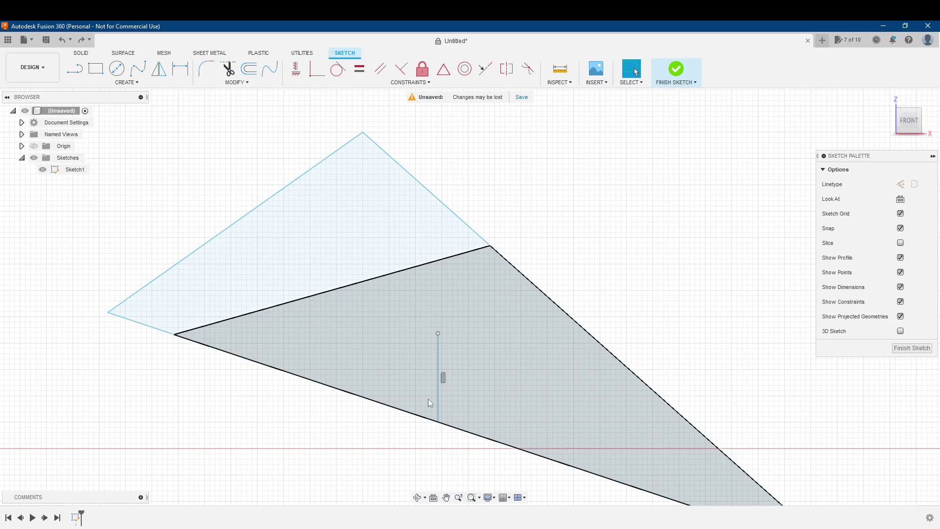
Use Extend to lengthen the vertical line up to the slanted interior line.
{"action": "left_click", "coordinate": [239, 82]}
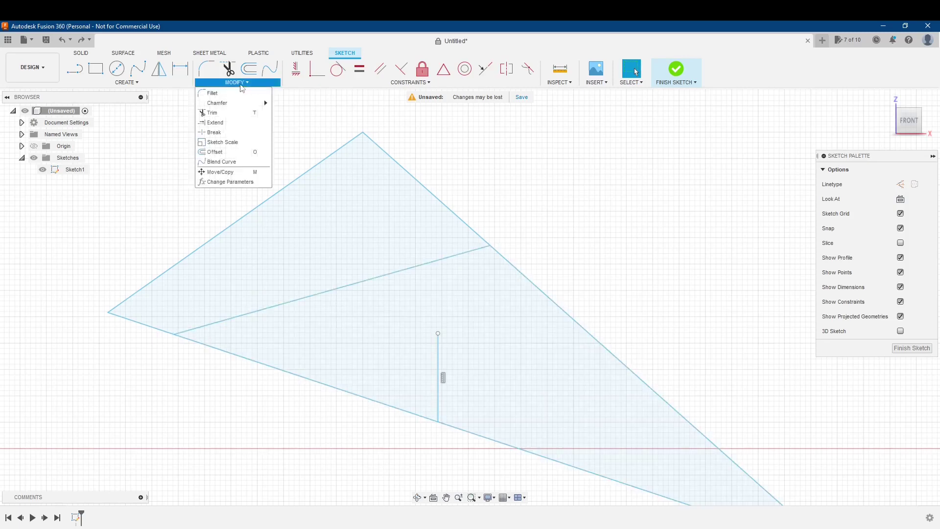
{"action": "left_click", "coordinate": [231, 119]}
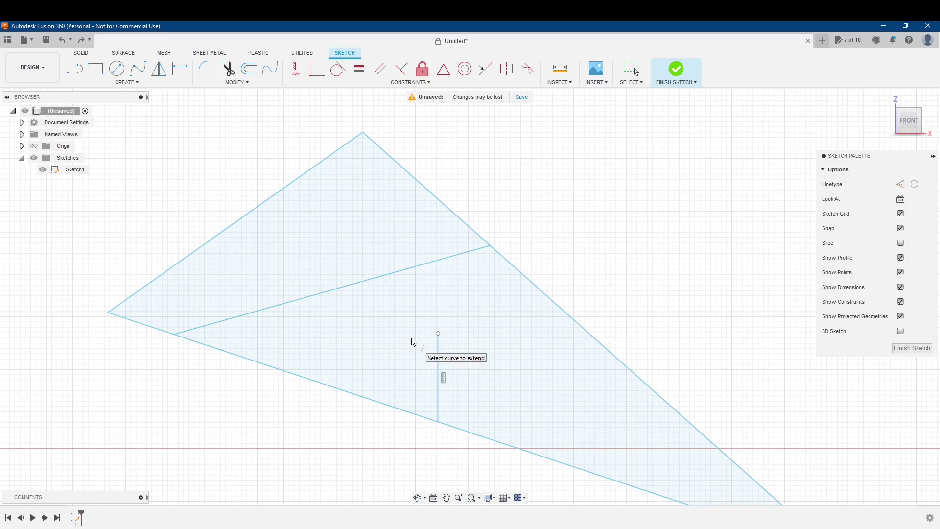
{"action": "left_click", "coordinate": [438, 352]}
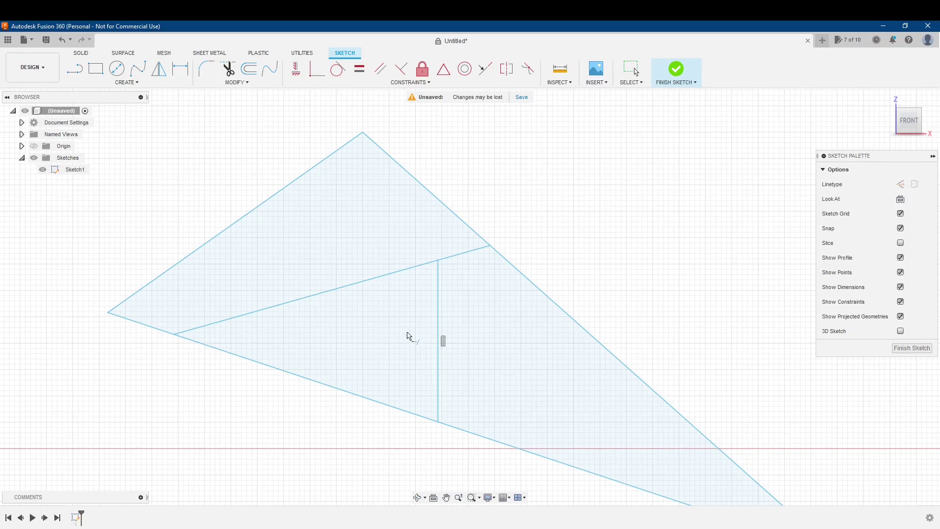
{"action": "key", "text": "Escape"}
{"action": "scroll", "coordinate": [430, 274], "scroll_direction": "up", "scroll_amount": 3}
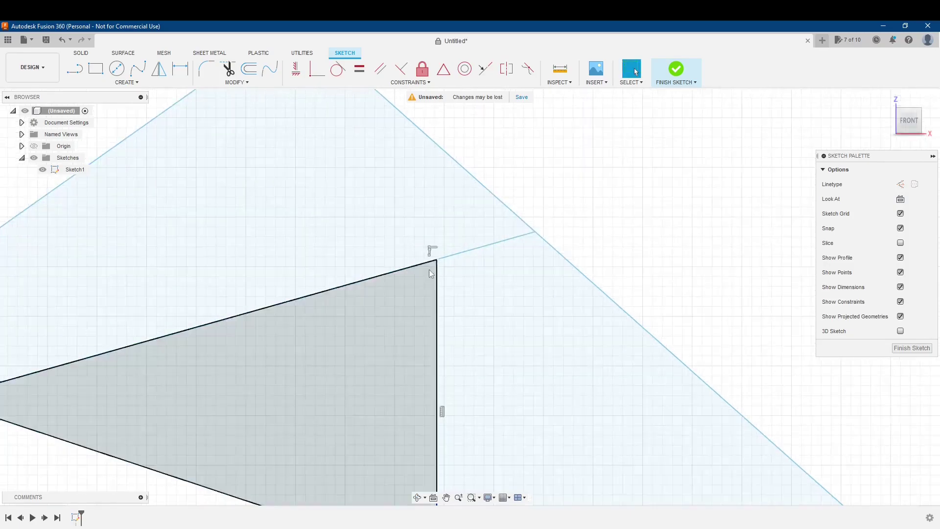
{"action": "scroll", "coordinate": [431, 274], "scroll_direction": "up", "scroll_amount": 2}
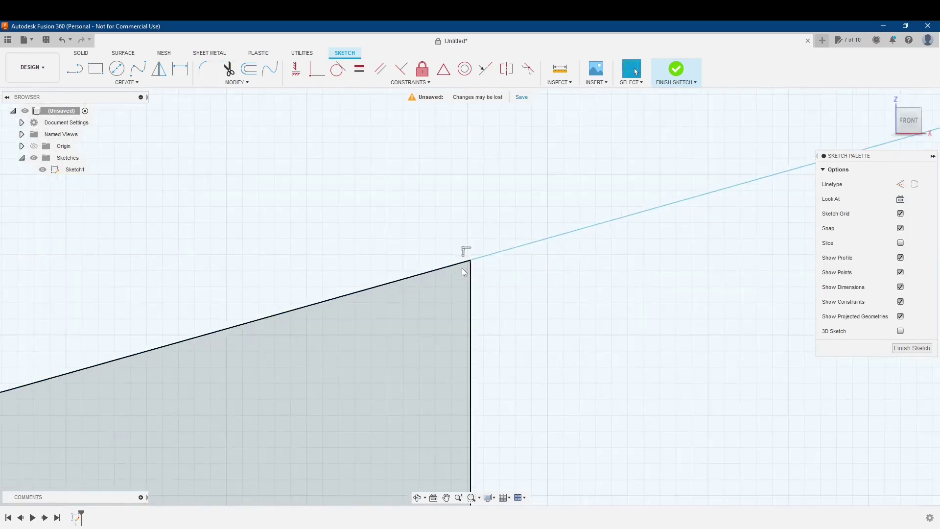
{"action": "scroll", "coordinate": [473, 266], "scroll_direction": "down", "scroll_amount": 1}
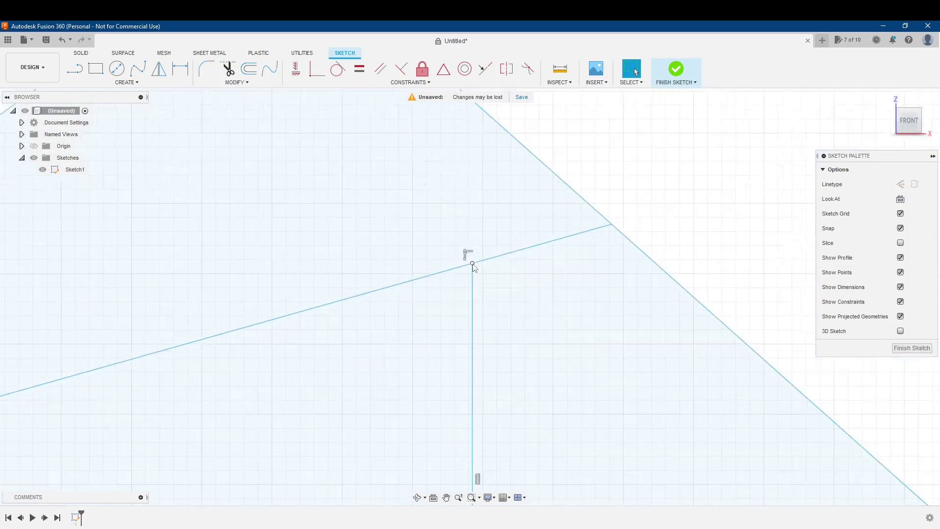
{"action": "scroll", "coordinate": [472, 266], "scroll_direction": "down", "scroll_amount": 2}
{"action": "scroll", "coordinate": [472, 266], "scroll_direction": "down", "scroll_amount": 1}
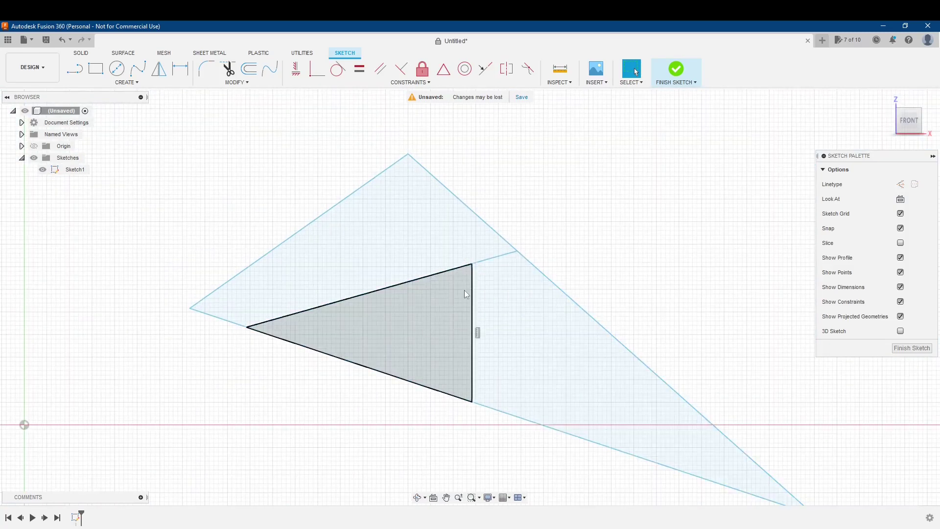
{"action": "middle_click_drag", "start_coordinate": [427, 307], "coordinate": [374, 262]}
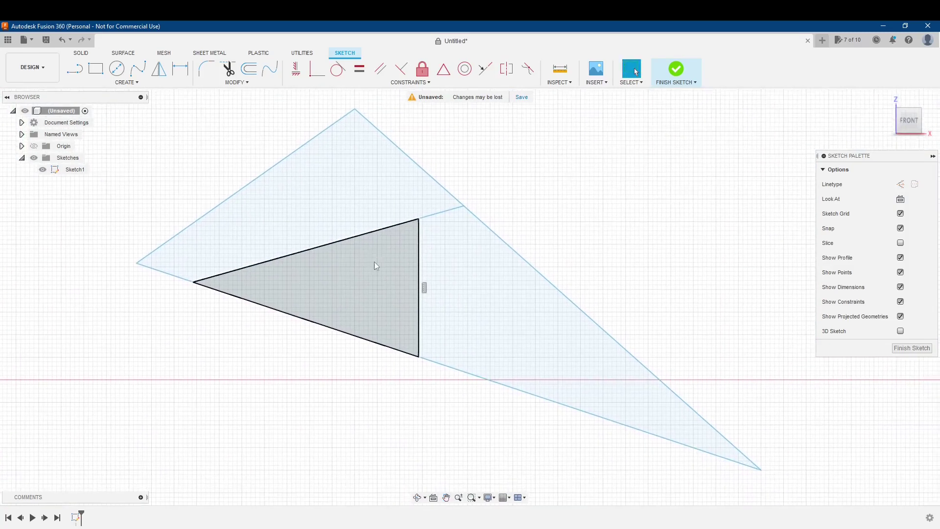
{"action": "left_click", "coordinate": [419, 235]}
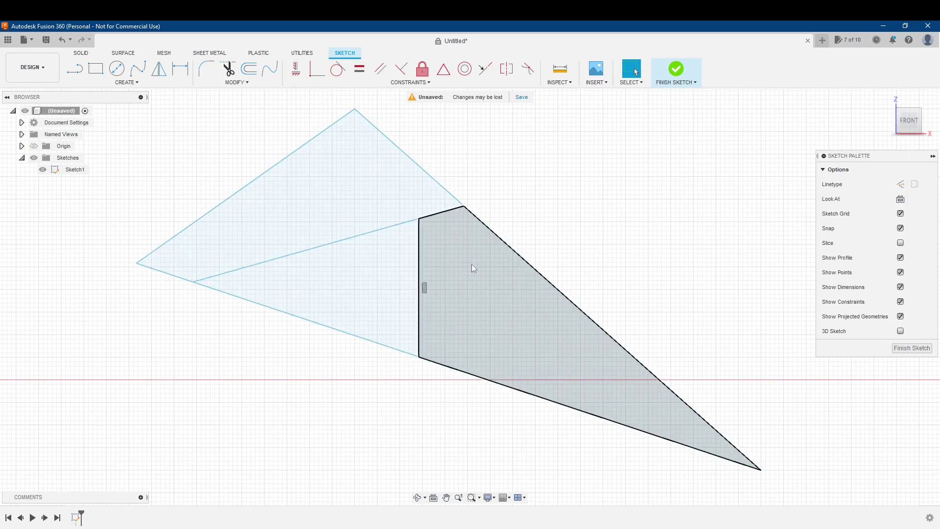
{"action": "middle_click_drag", "start_coordinate": [452, 259], "coordinate": [380, 253]}
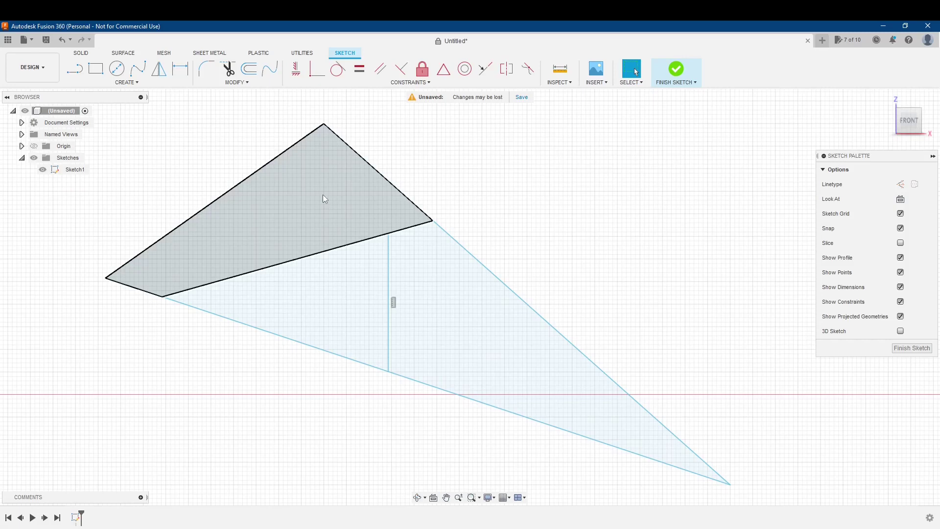
{"action": "middle_click_drag", "start_coordinate": [323, 199], "coordinate": [331, 218]}
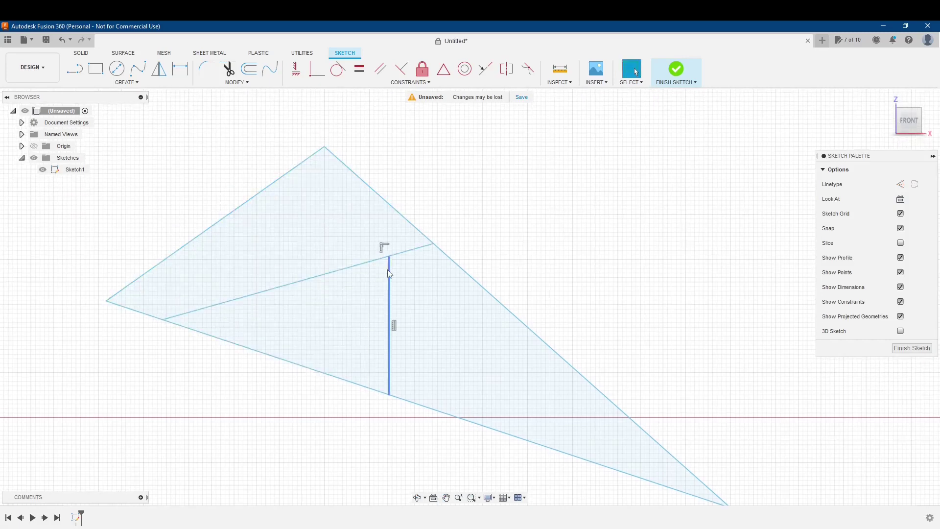
{"action": "left_click", "coordinate": [236, 81]}
{"action": "left_click", "coordinate": [235, 131]}
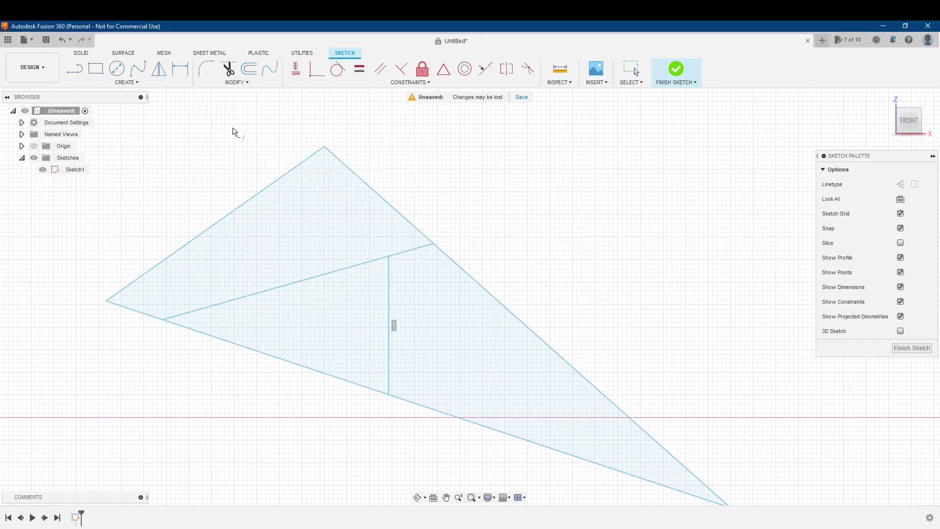
{"action": "left_click", "coordinate": [388, 282]}
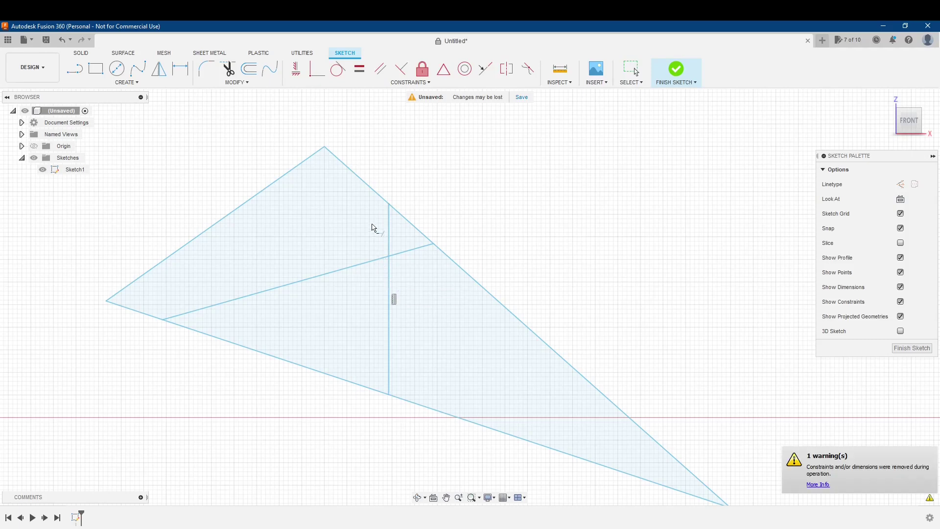
{"action": "key", "text": "Escape"}
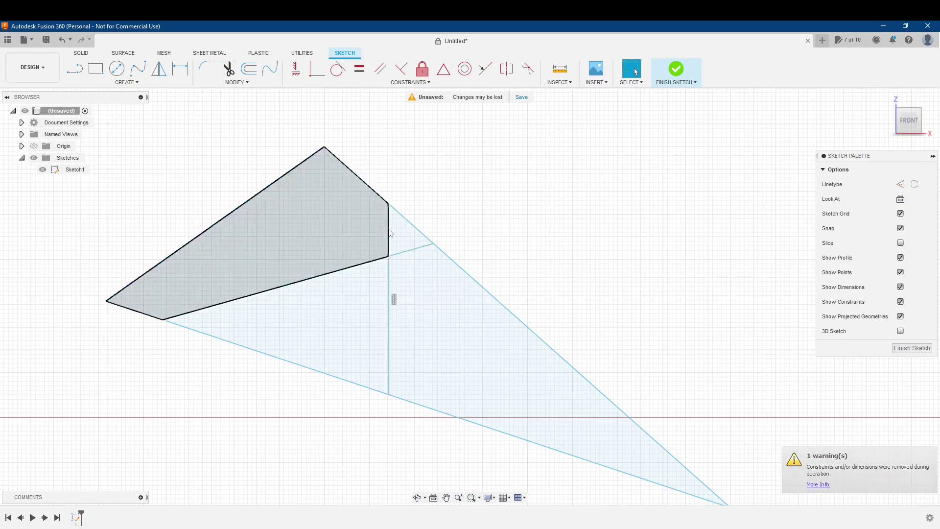
{"action": "left_click", "coordinate": [389, 234]}
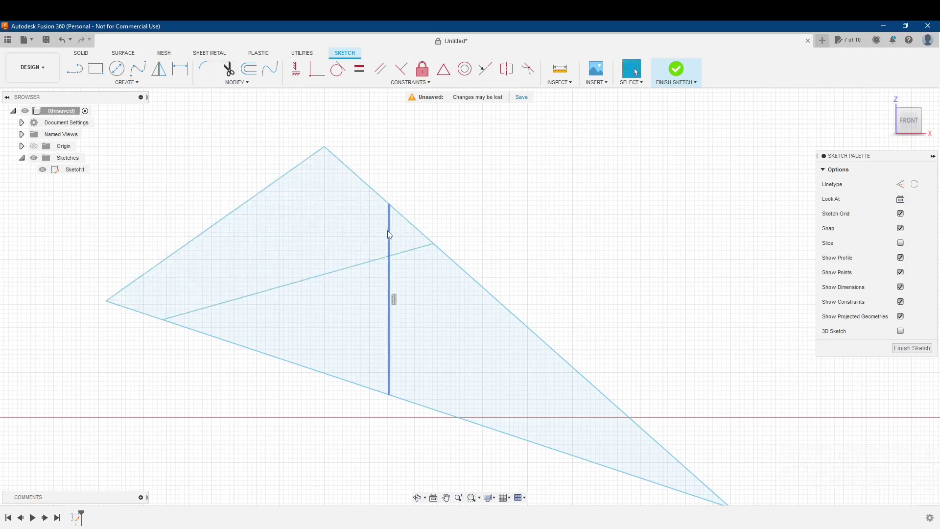
{"action": "key", "text": "Escape"}
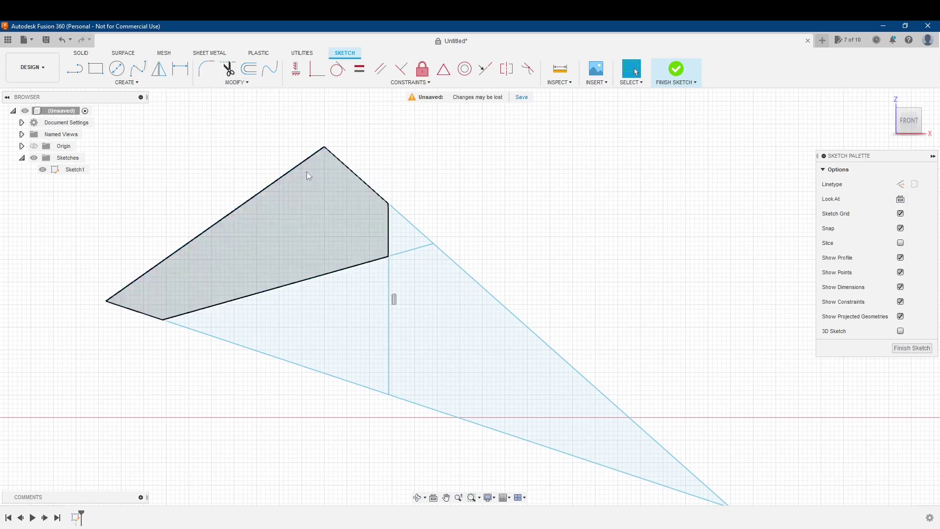
{"action": "key", "text": "t"}
{"action": "left_click", "coordinate": [390, 235]}
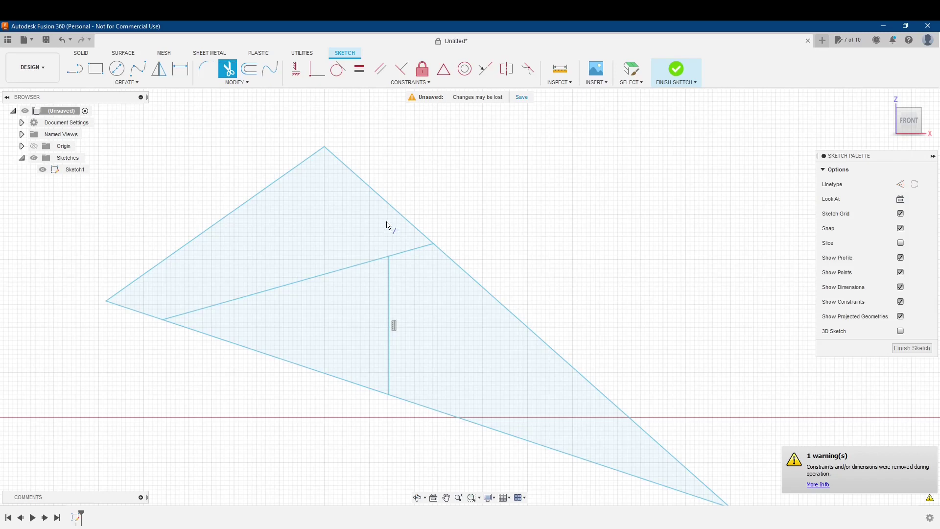
{"action": "key", "text": "Escape"}
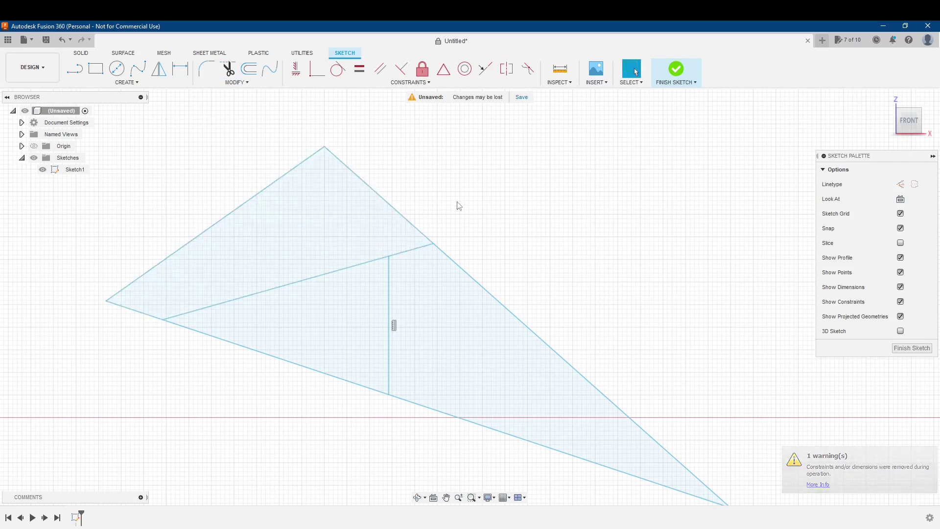